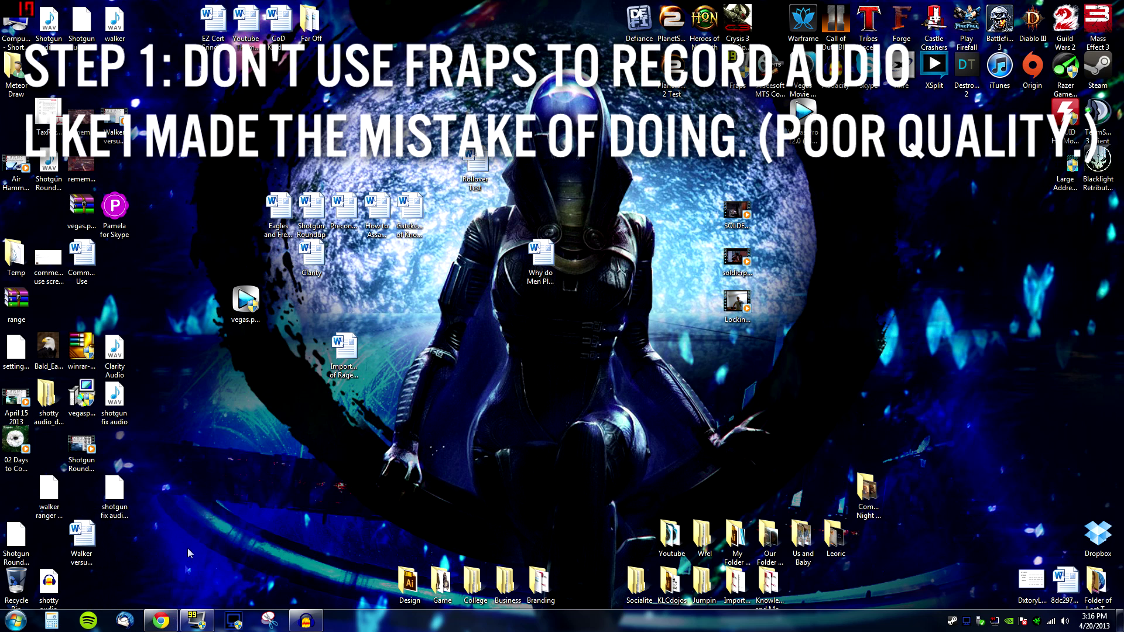
Restore Chrome and open the official Audacity site from the Google results for 'audacity'
left_click(175, 562)
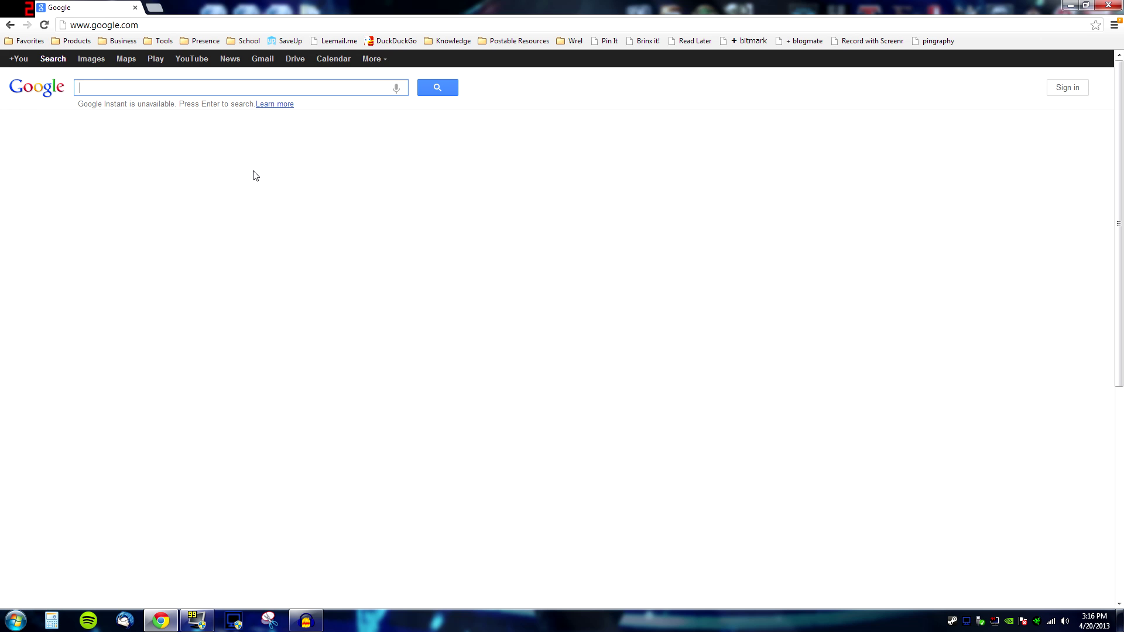
type("audacity")
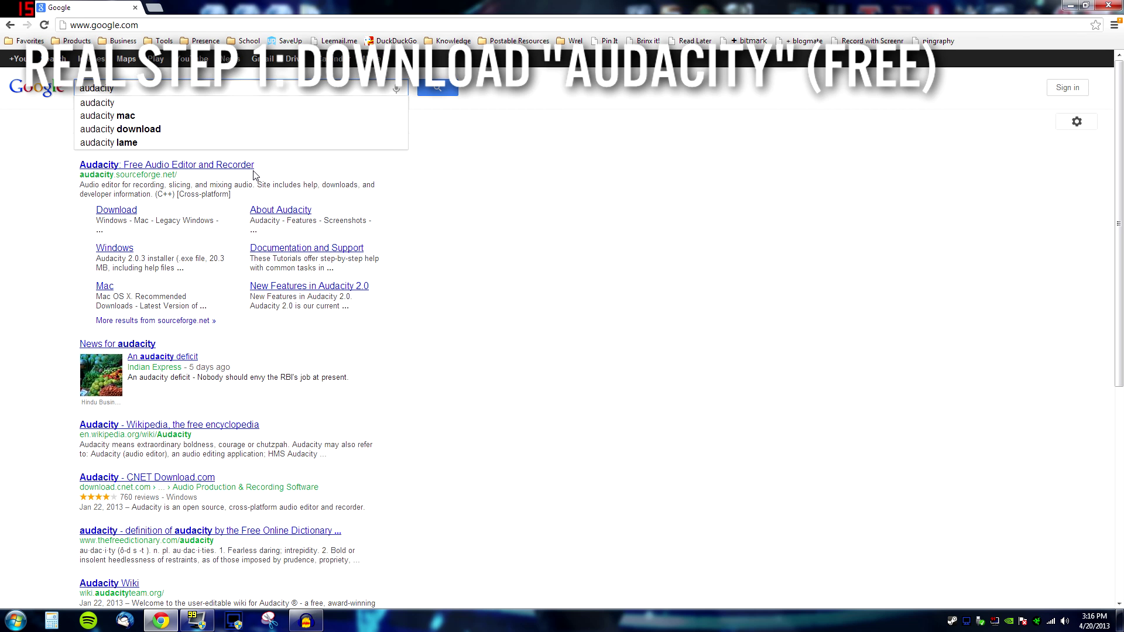
left_click(234, 168)
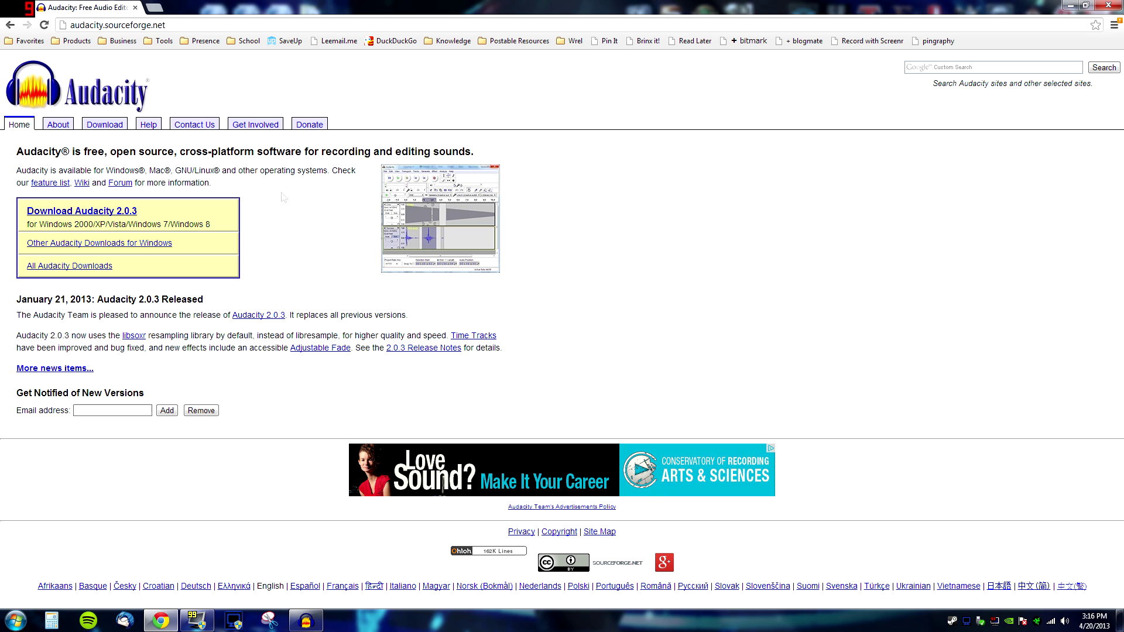
Minimize Chrome and bring the empty Audacity project back up from the taskbar
left_click(1070, 8)
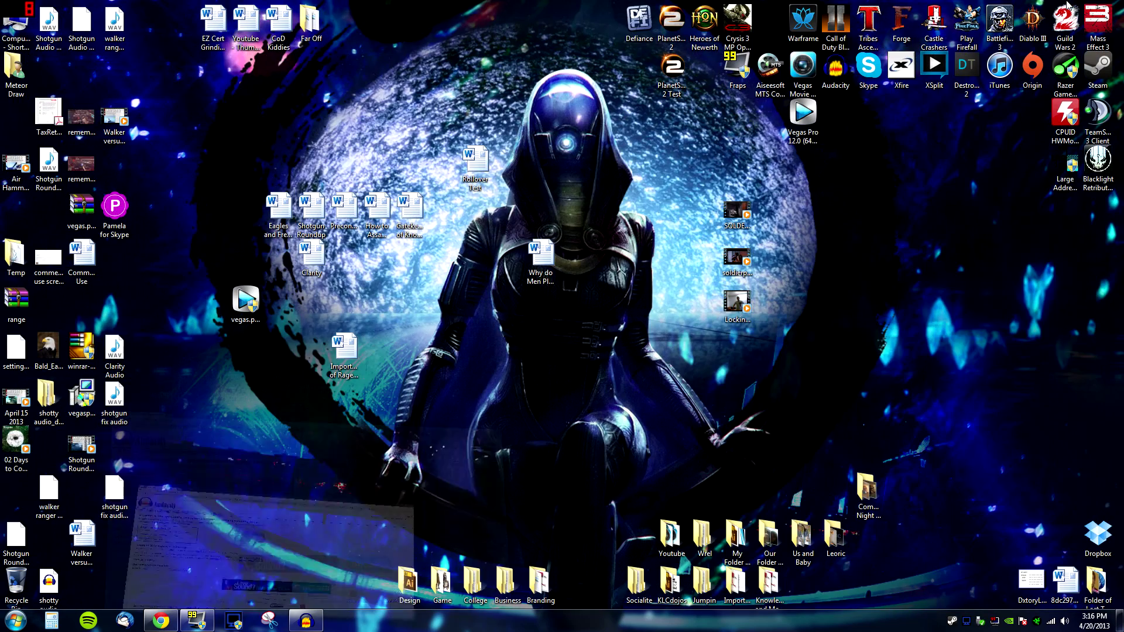
left_click(323, 621)
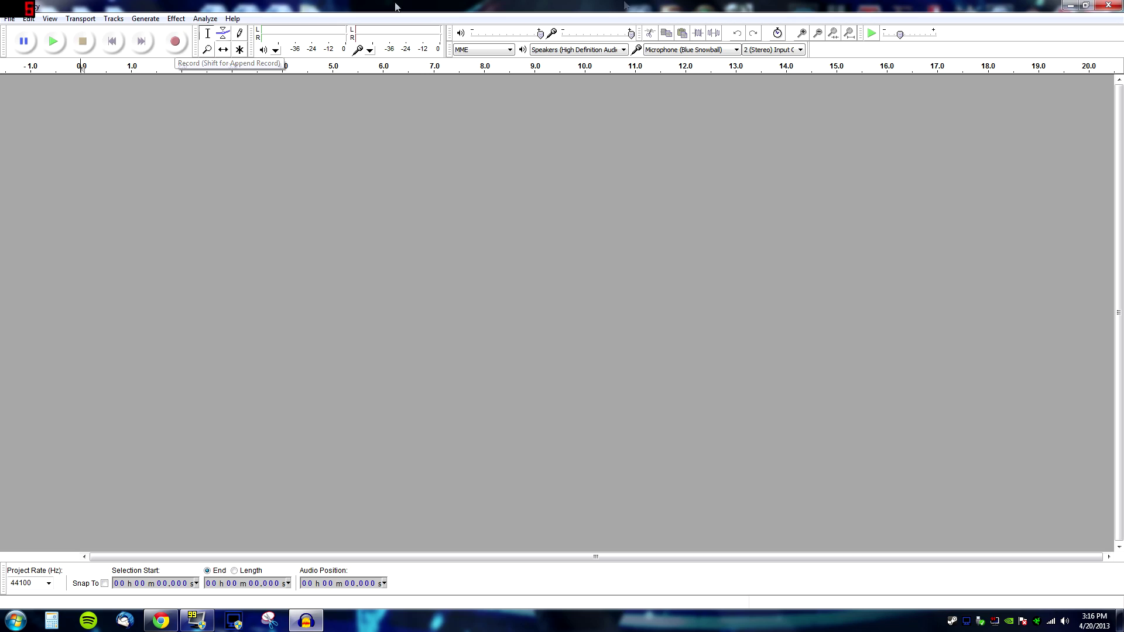
Restore Audacity and start recording a new stereo voice track of spoken audio
left_click(1069, 6)
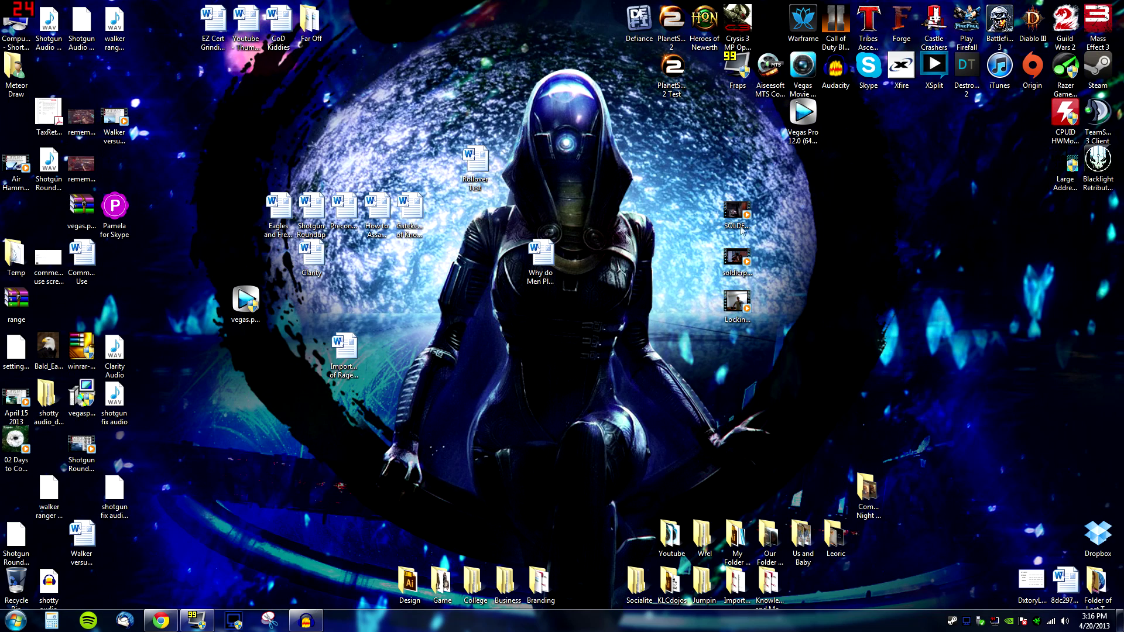
left_click(306, 621)
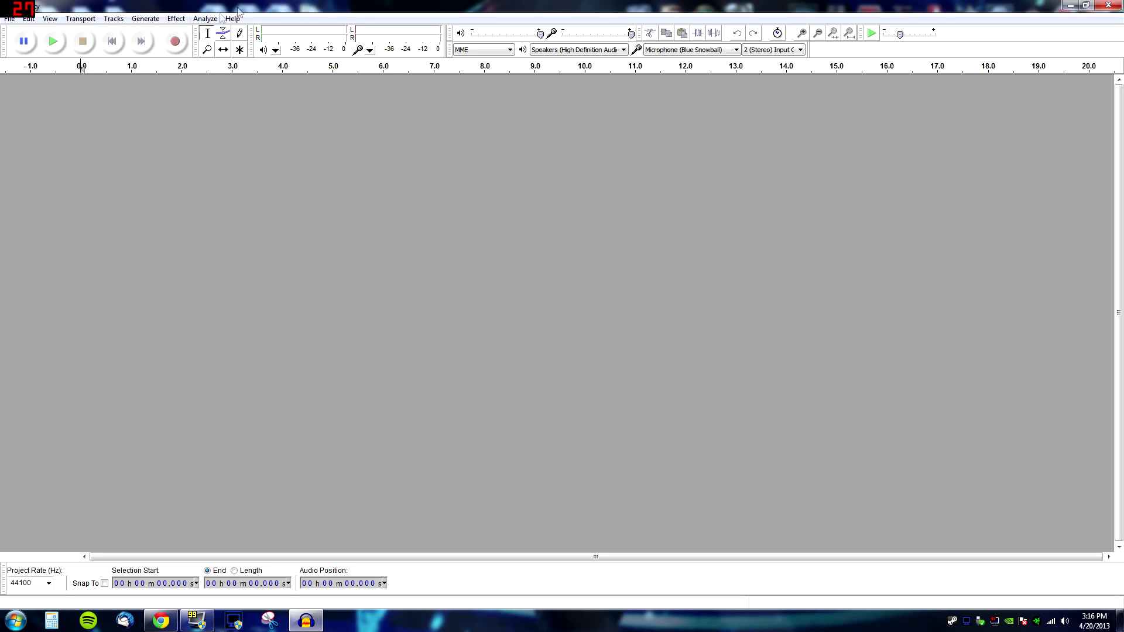
left_click(175, 42)
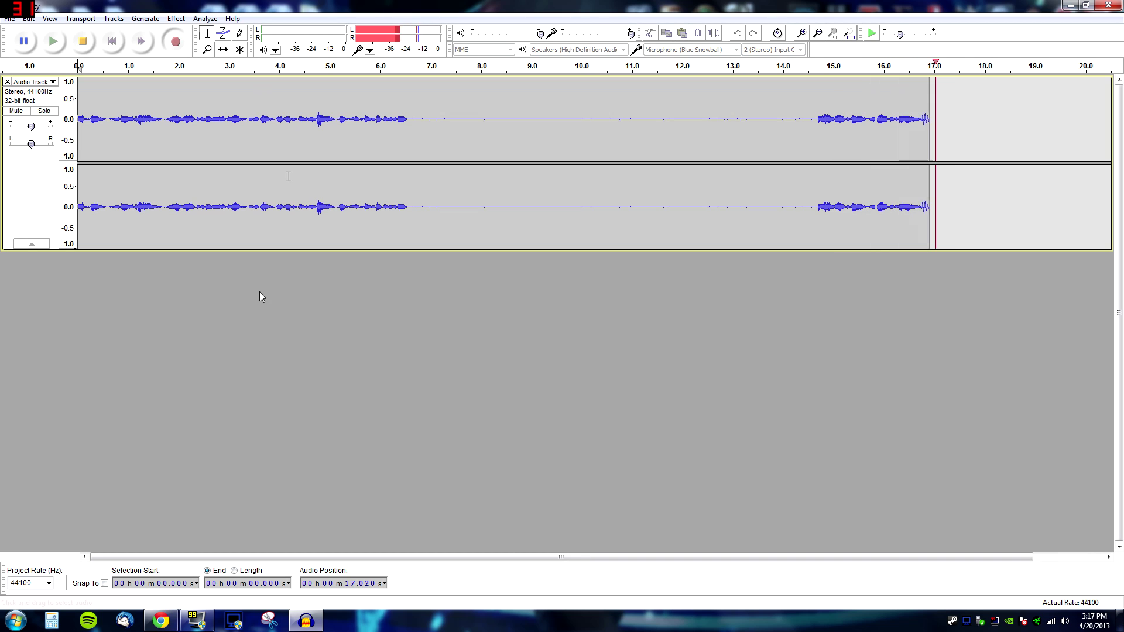
left_click_drag(545, 557, 677, 571)
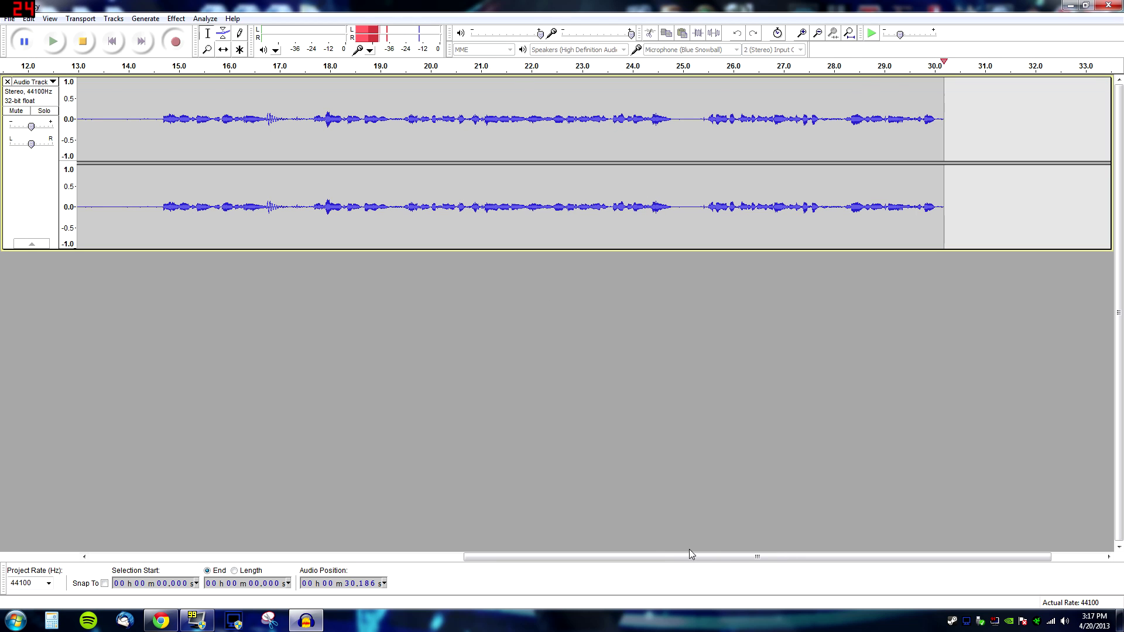
left_click_drag(689, 557, 395, 557)
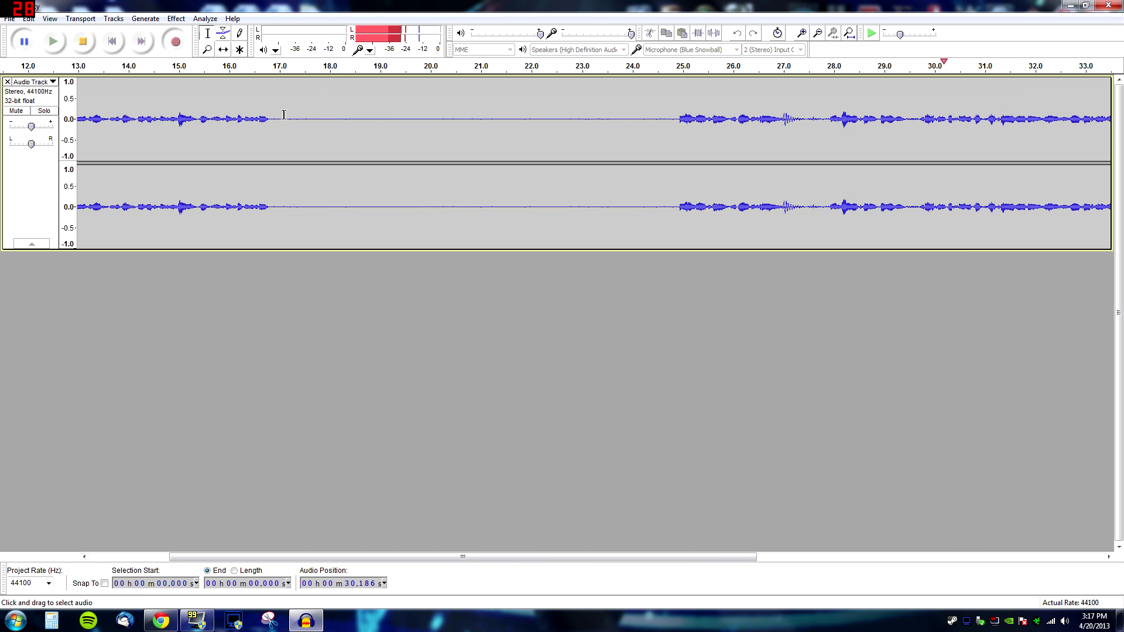
Stop recording at about 30 s and select the dead-air stretch from roughly 7 to 14 seconds
left_click_drag(285, 112, 630, 133)
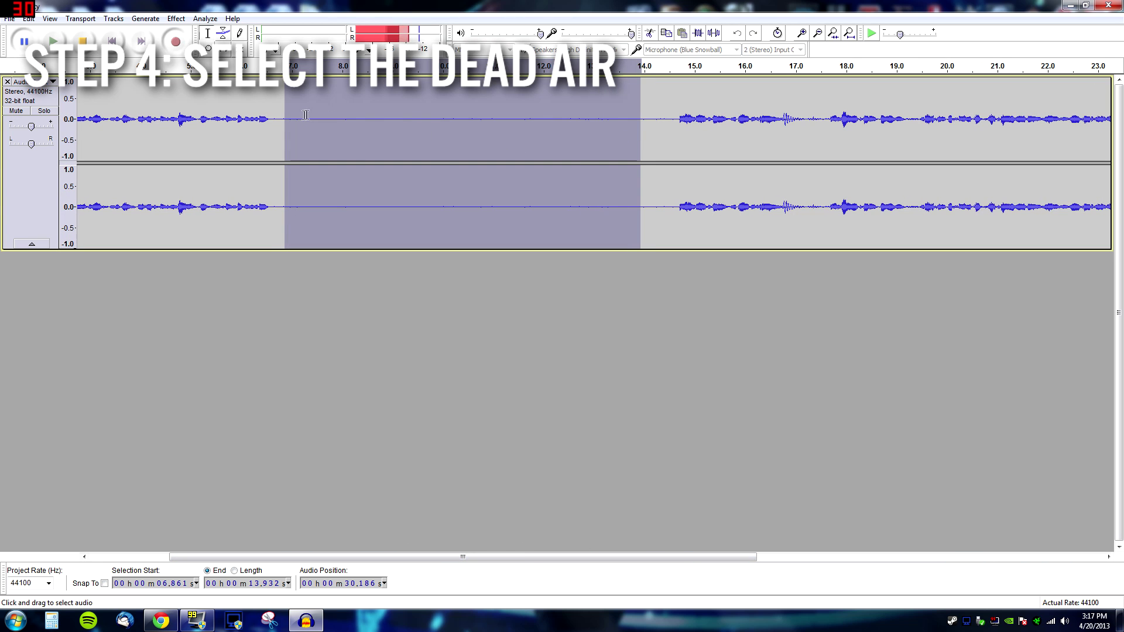
left_click(176, 19)
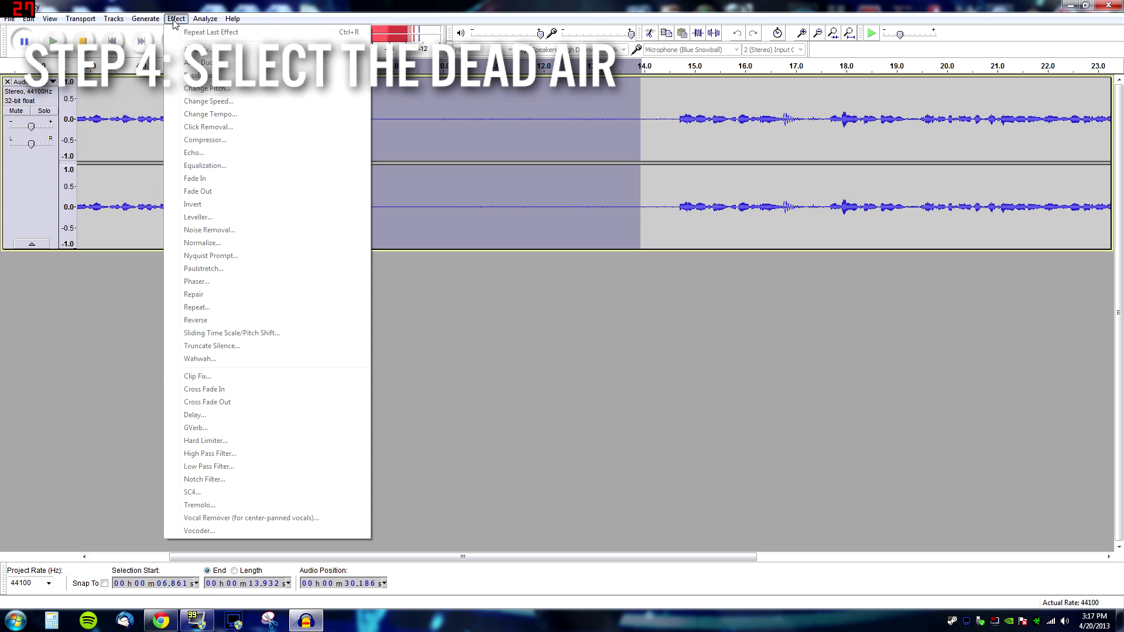
left_click(176, 19)
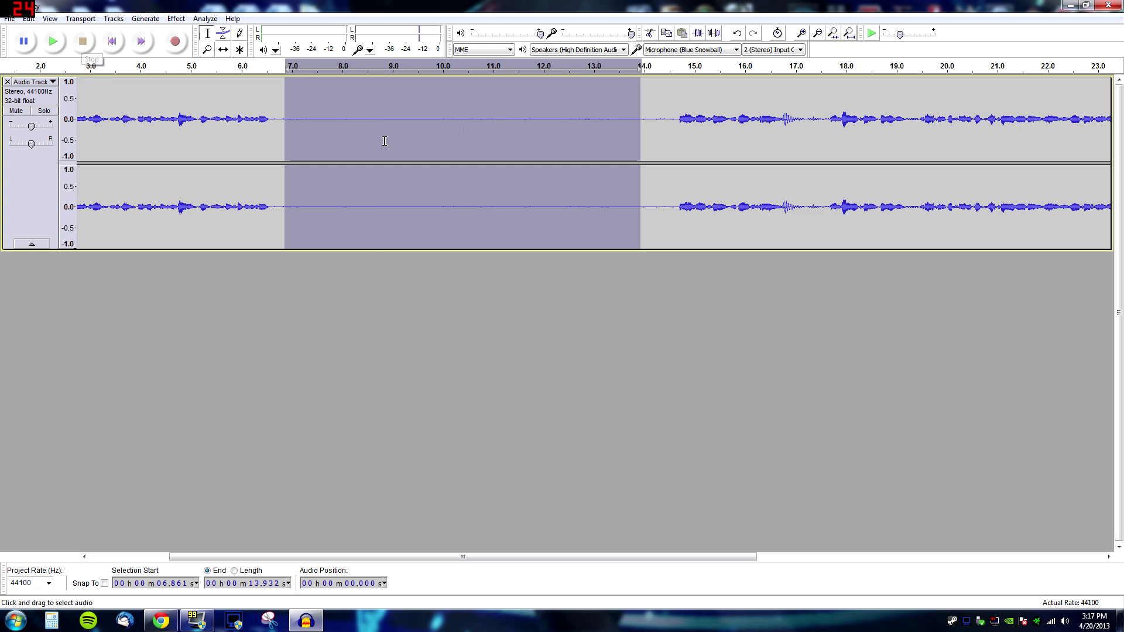
left_click(177, 19)
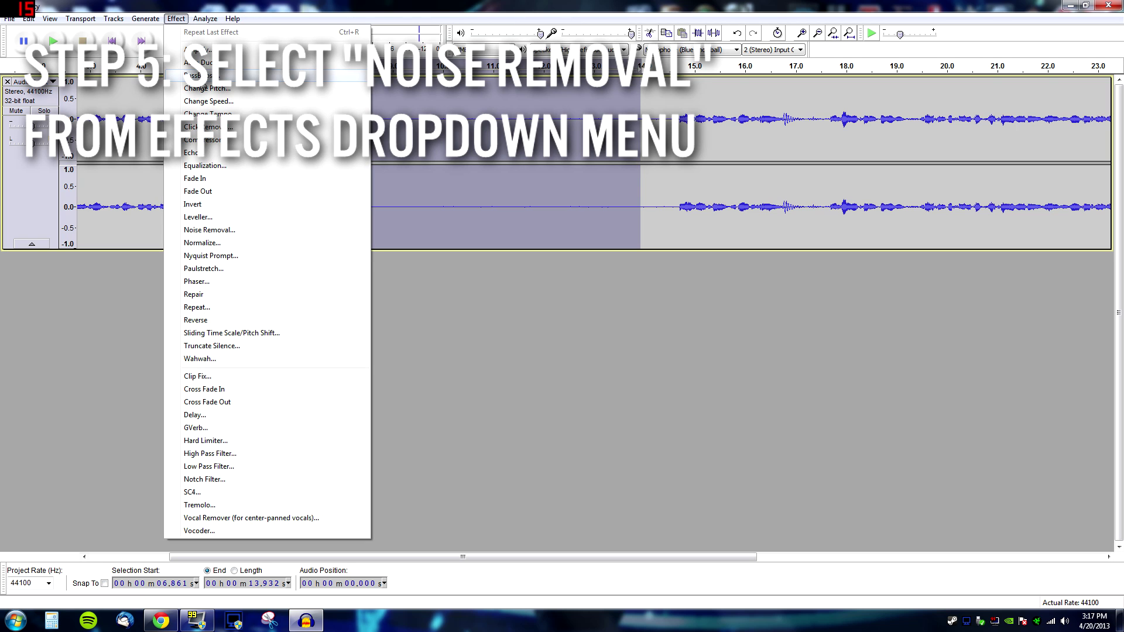
Capture a Noise Removal profile from the silent stretch, then select the whole recording with Ctrl+A
left_click(228, 229)
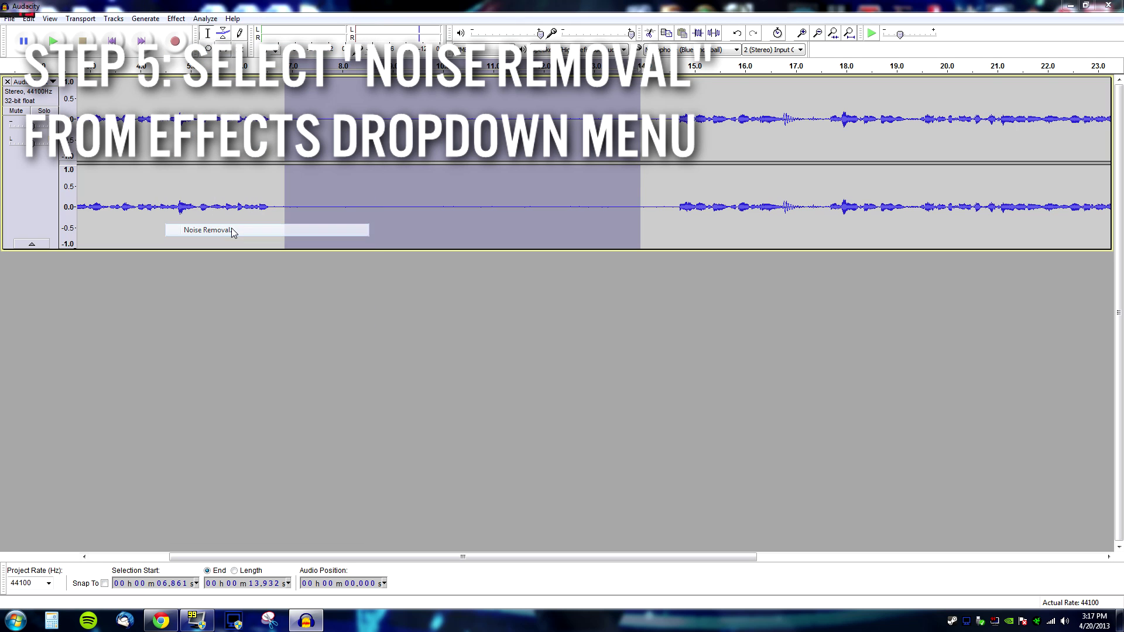
left_click(561, 250)
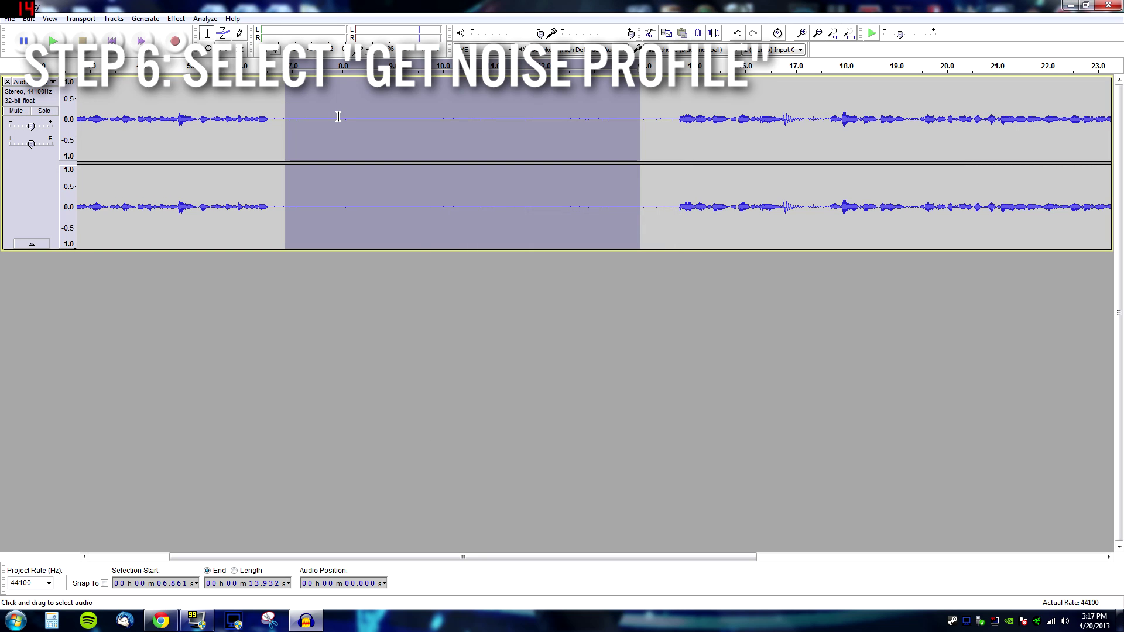
key("ctrl+a")
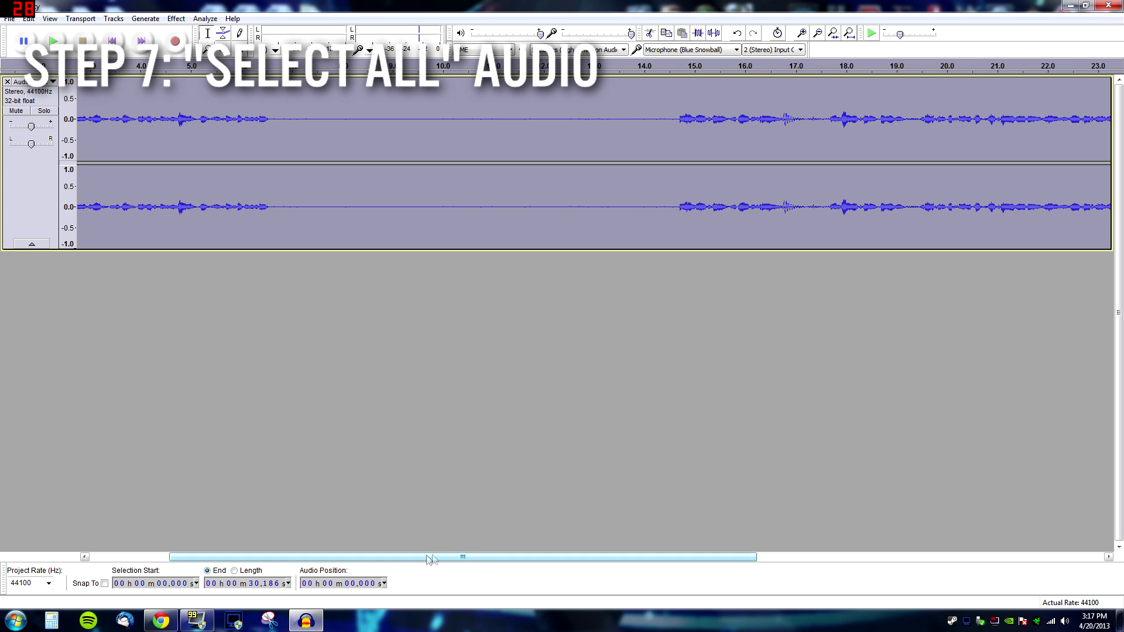
mouse_move(429, 560)
left_mouse_down()
mouse_move(734, 556)
mouse_move(306, 531)
left_mouse_up()
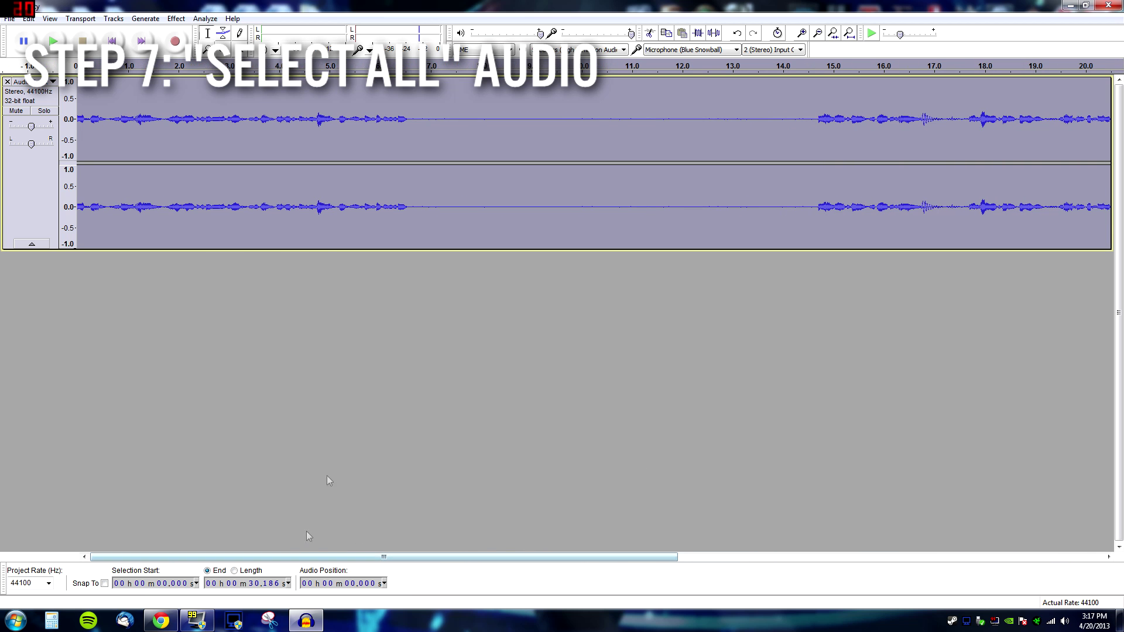
Apply Noise Removal across the whole 30-second track and clear the selection
left_click(176, 19)
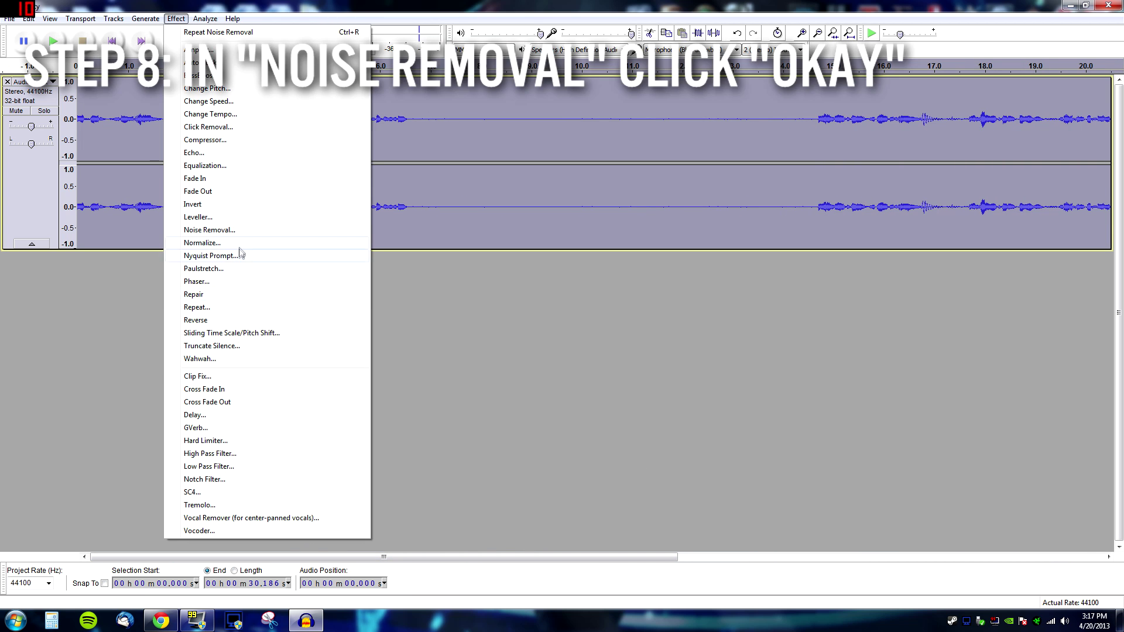
left_click(307, 230)
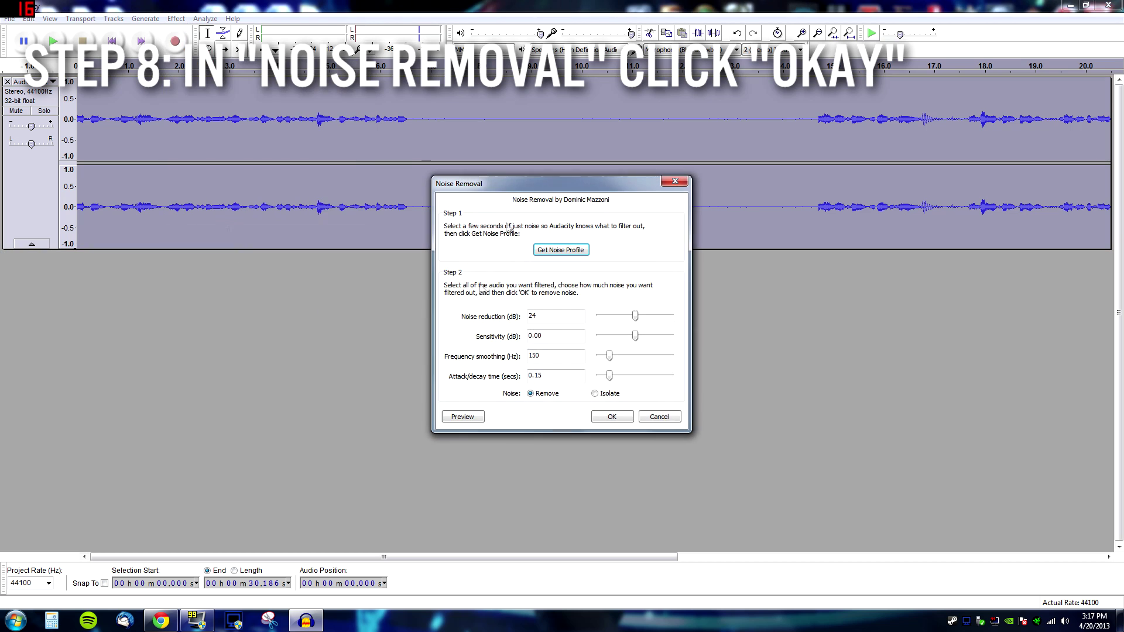
left_click(612, 418)
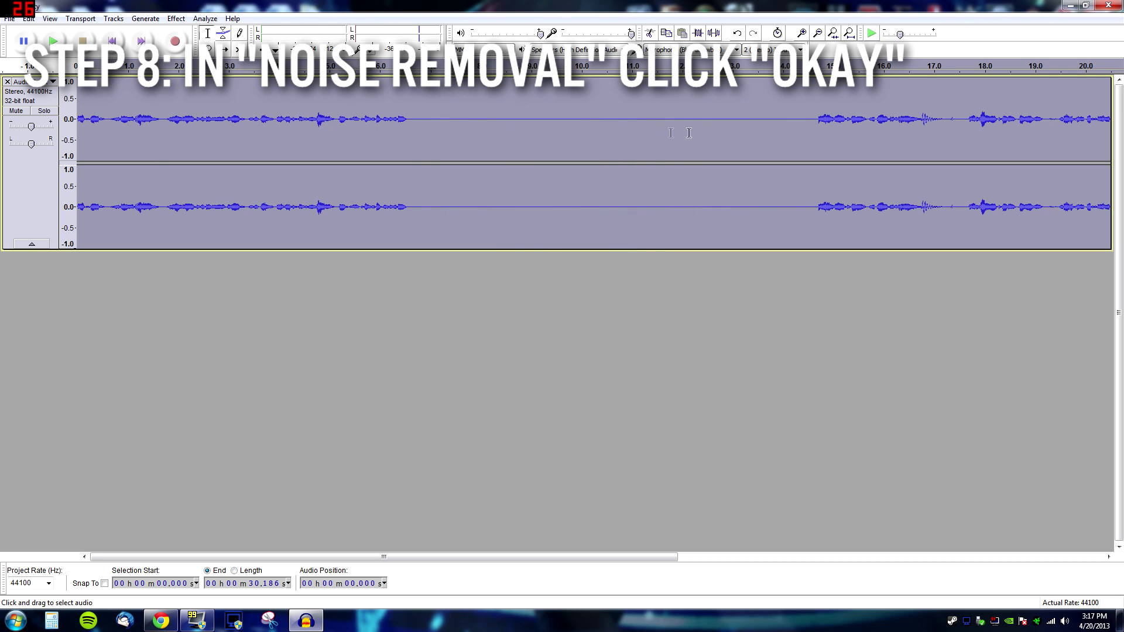
left_click(816, 128)
mouse_move(317, 543)
left_mouse_down()
mouse_move(720, 539)
mouse_move(344, 523)
left_mouse_up()
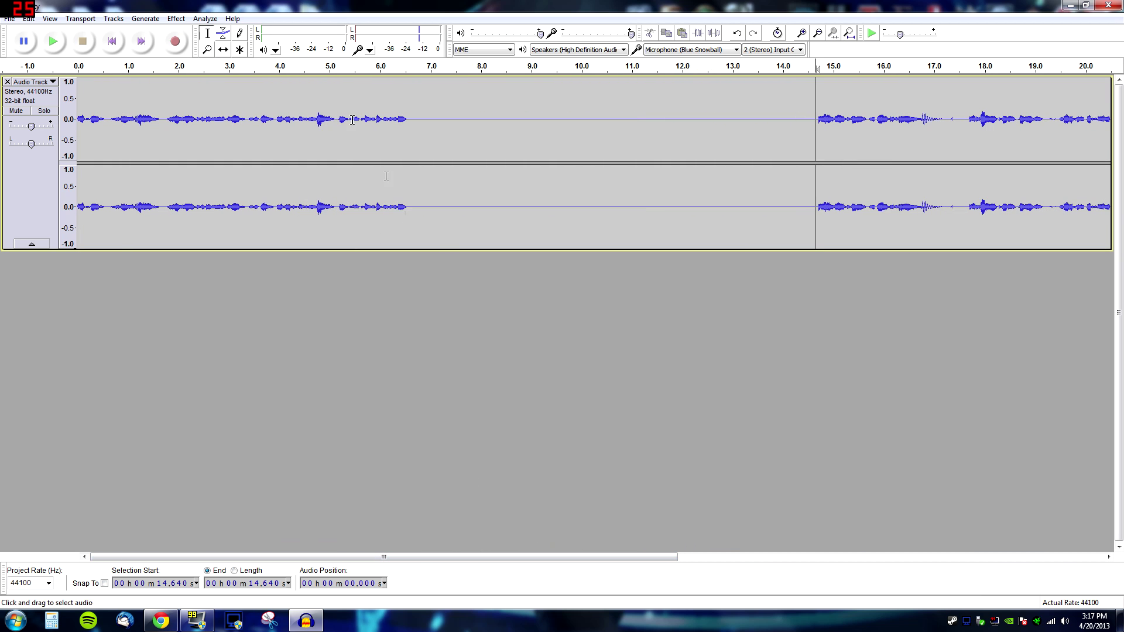
left_click(176, 18)
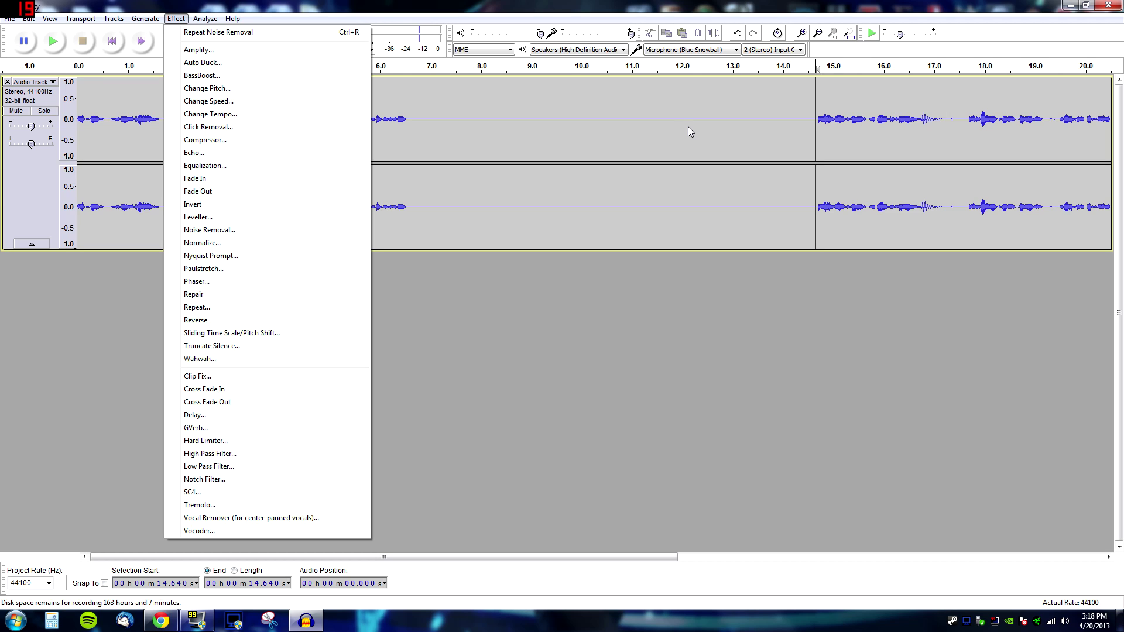
left_click(690, 129)
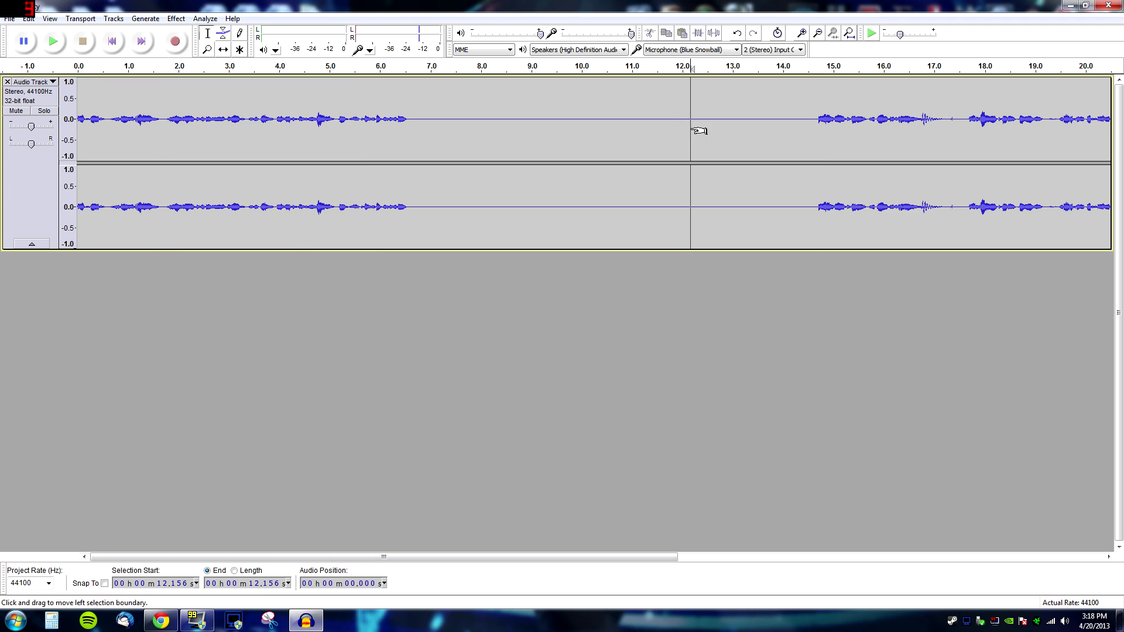
left_click(414, 120)
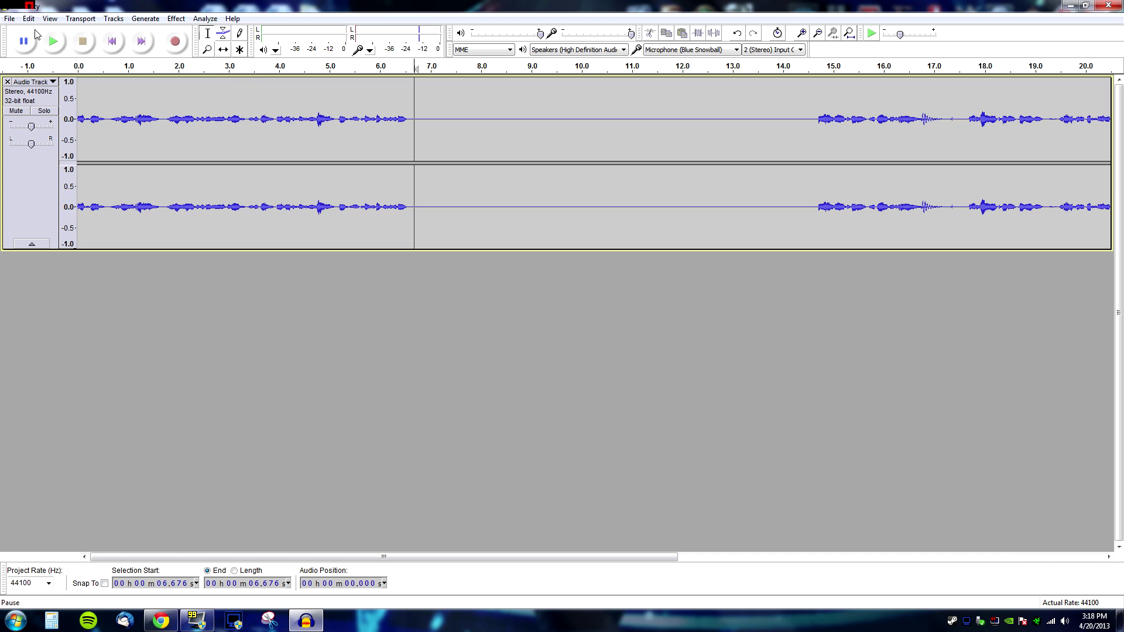
Glance at the File menu, then minimize Audacity to the Windows desktop
left_click(10, 17)
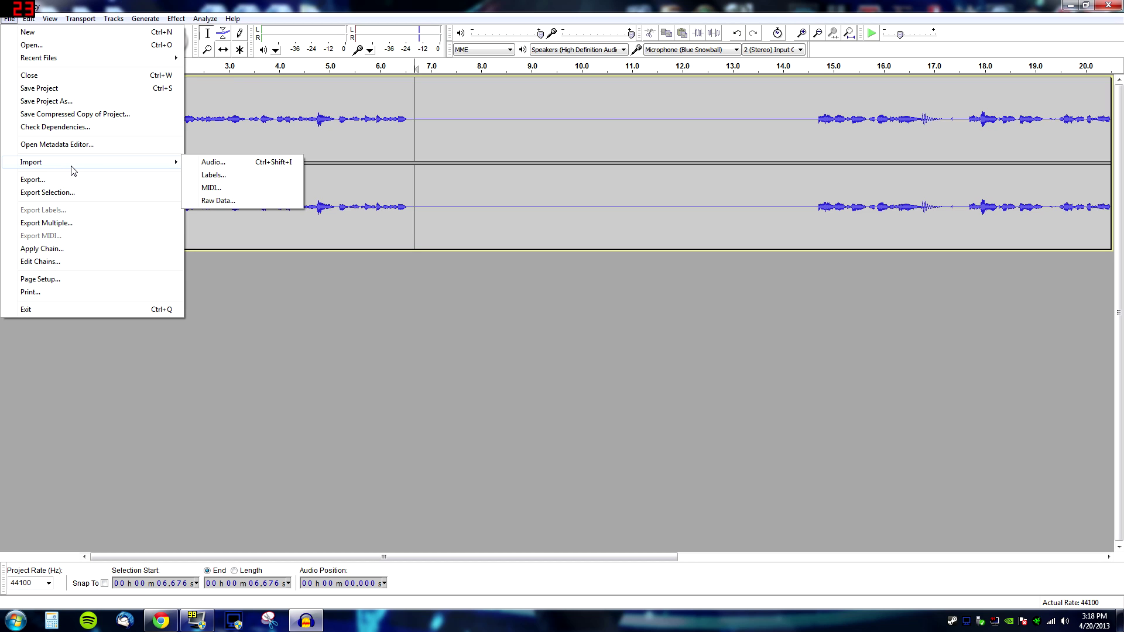
mouse_move(88, 163)
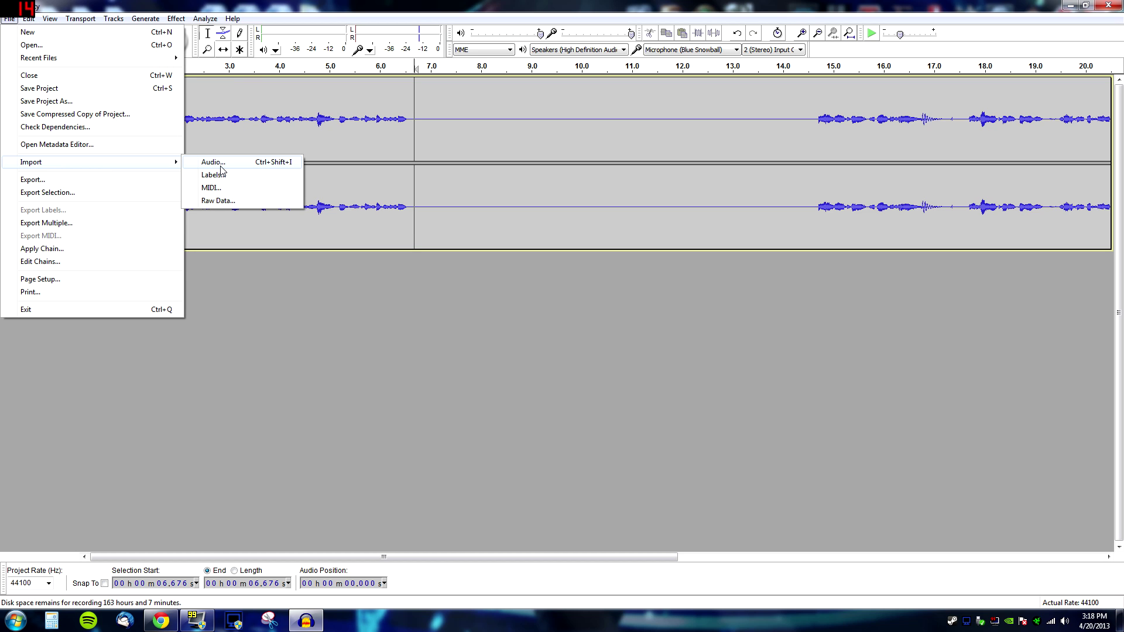
key("Escape")
key("Escape")
left_click(1070, 5)
left_click(112, 220)
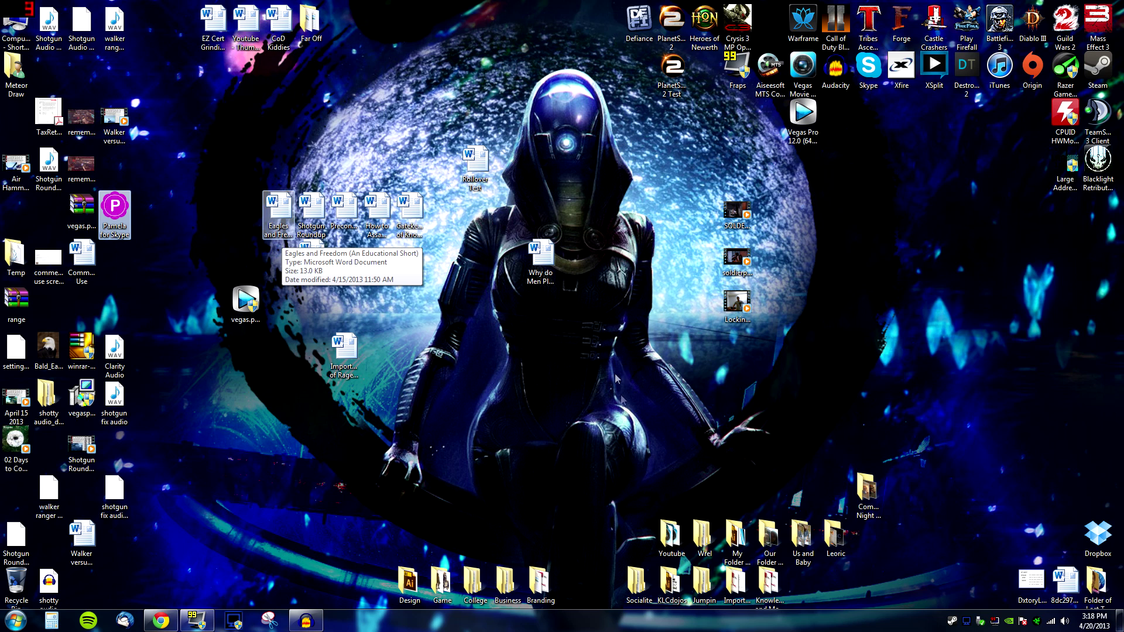
Drag the 'Why do Men Play Female Characters' and 'Rollover Test' icons about 112 px left
left_click(539, 256)
left_click_drag(503, 253, 442, 254)
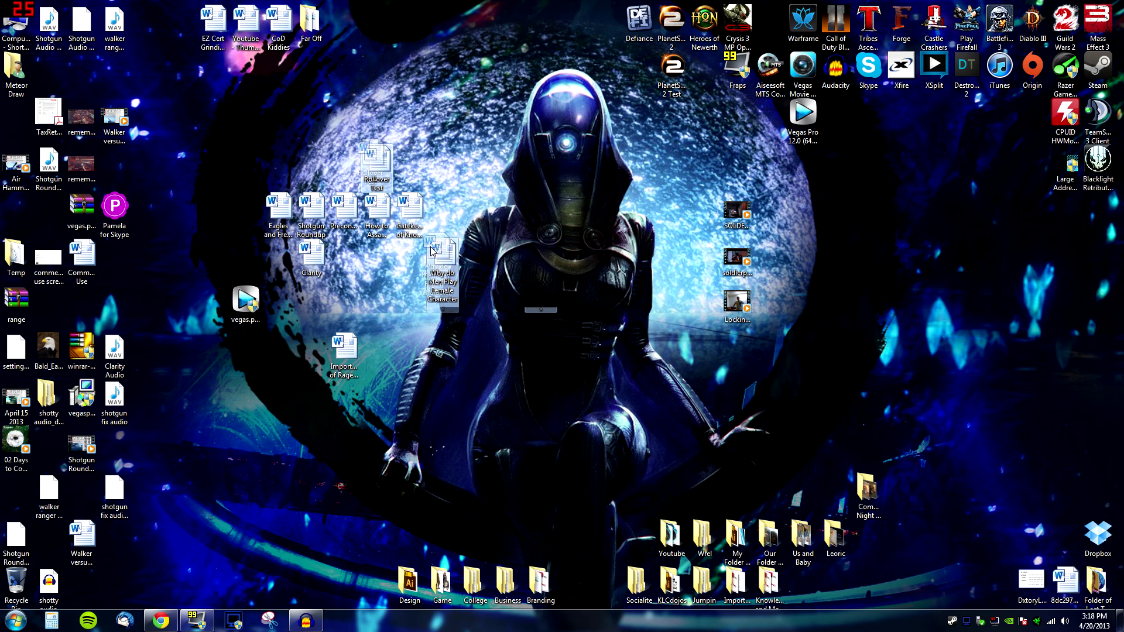